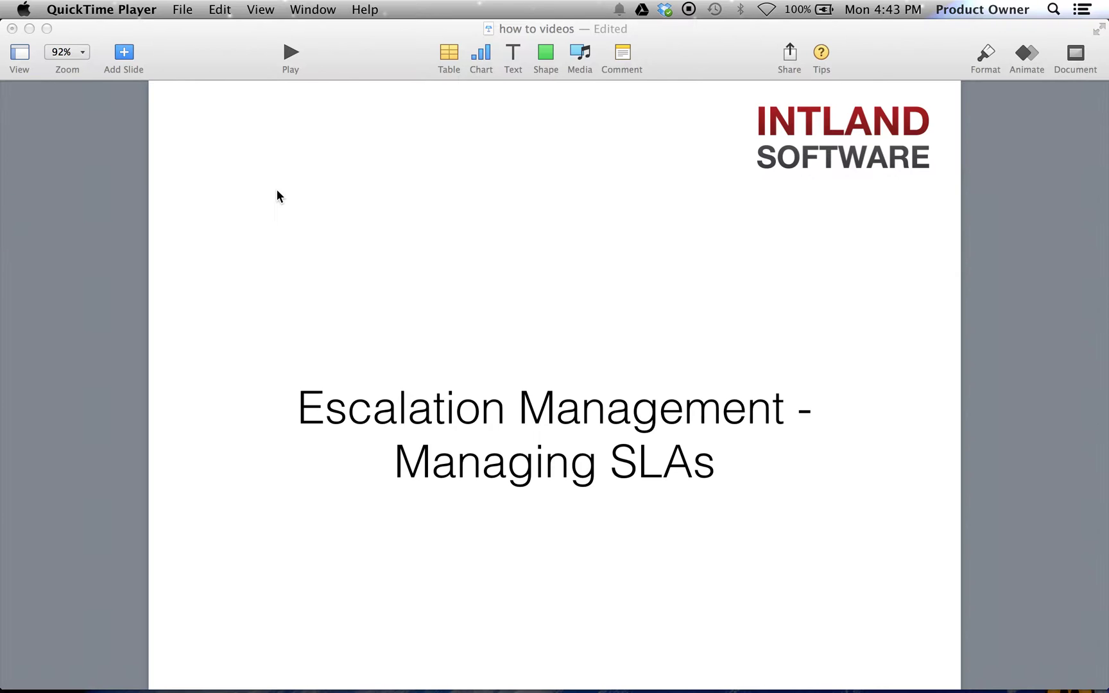
Step: In the Functional Requirements tracker, start a new view named 'New issues'
key("ctrl+Up")
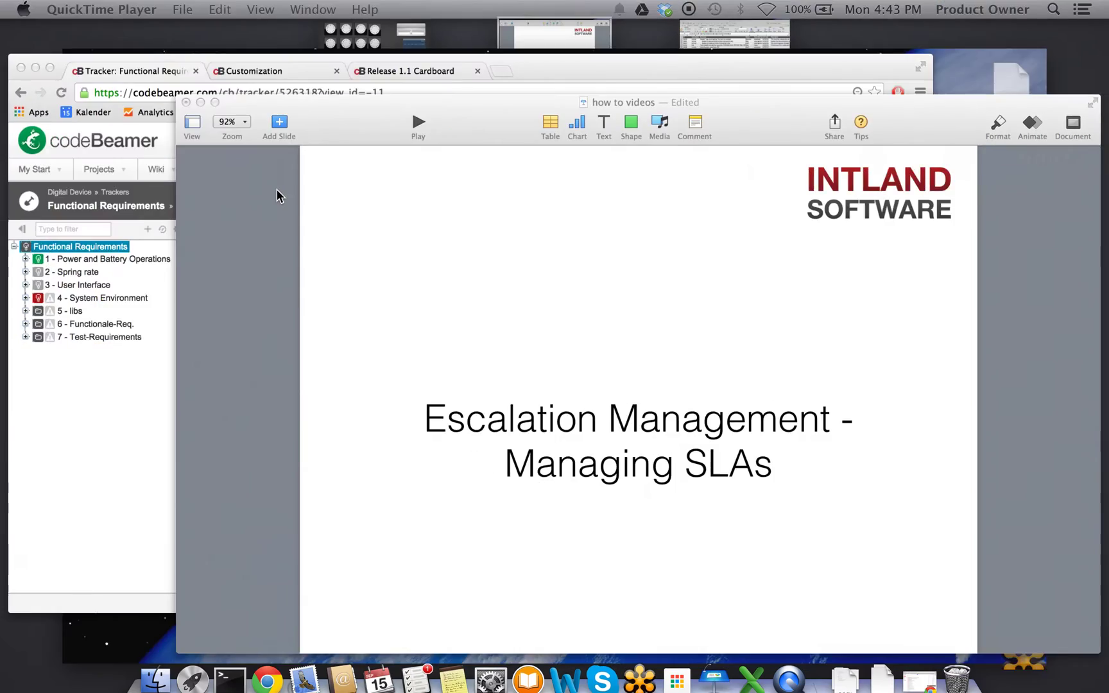
left_click(280, 293)
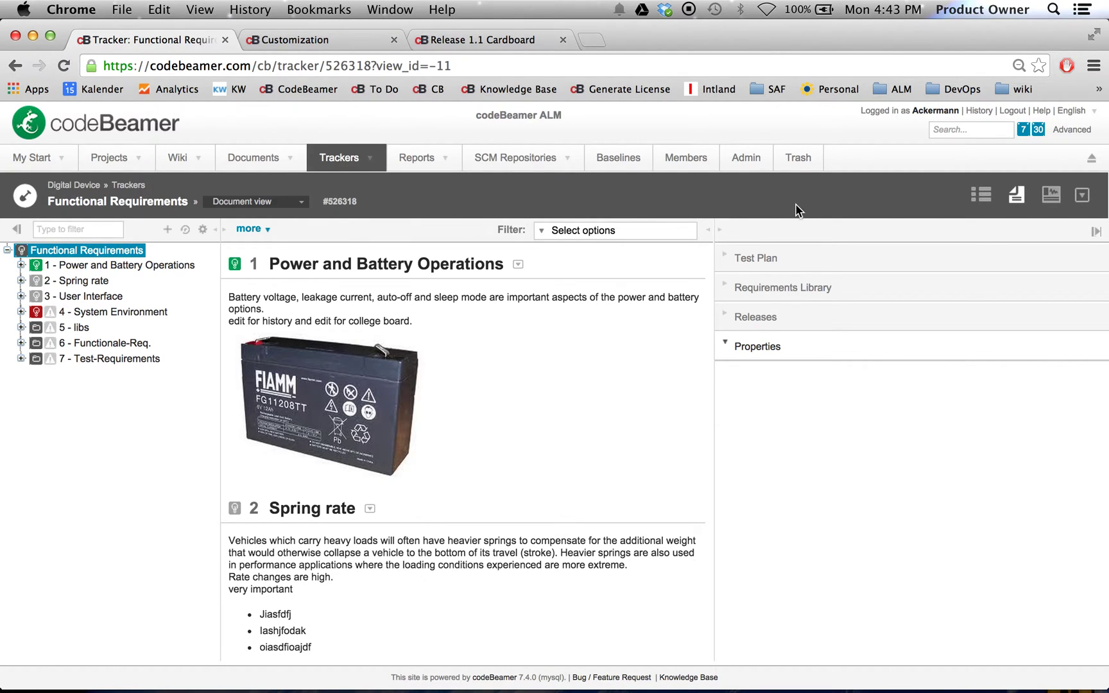
left_click(1087, 204)
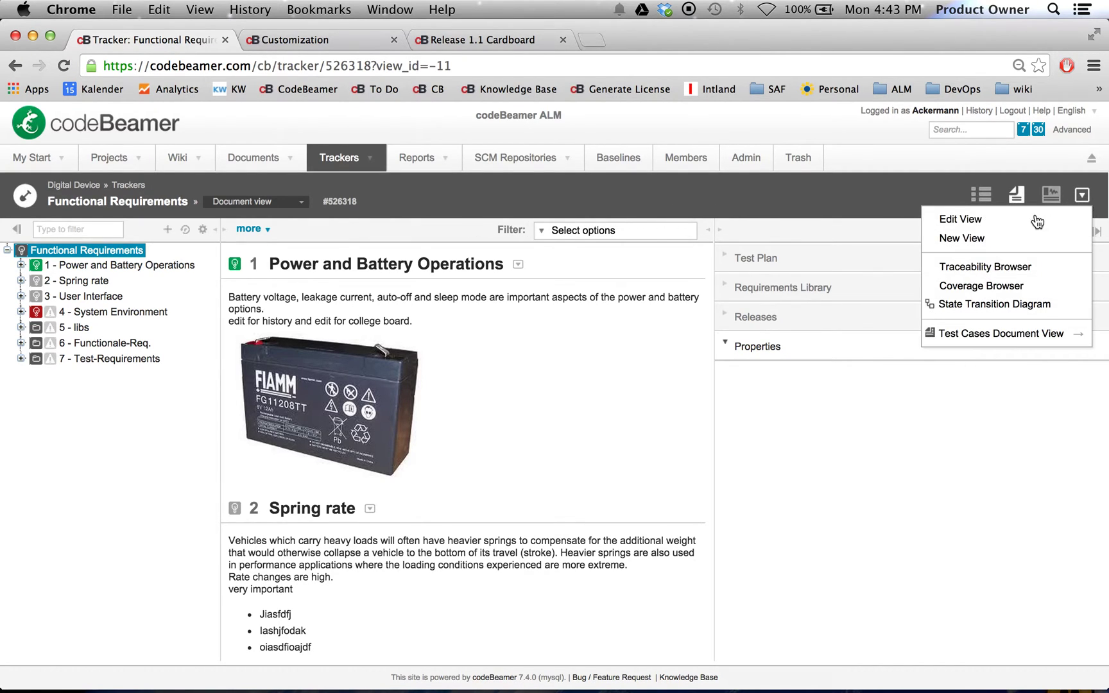
left_click(986, 248)
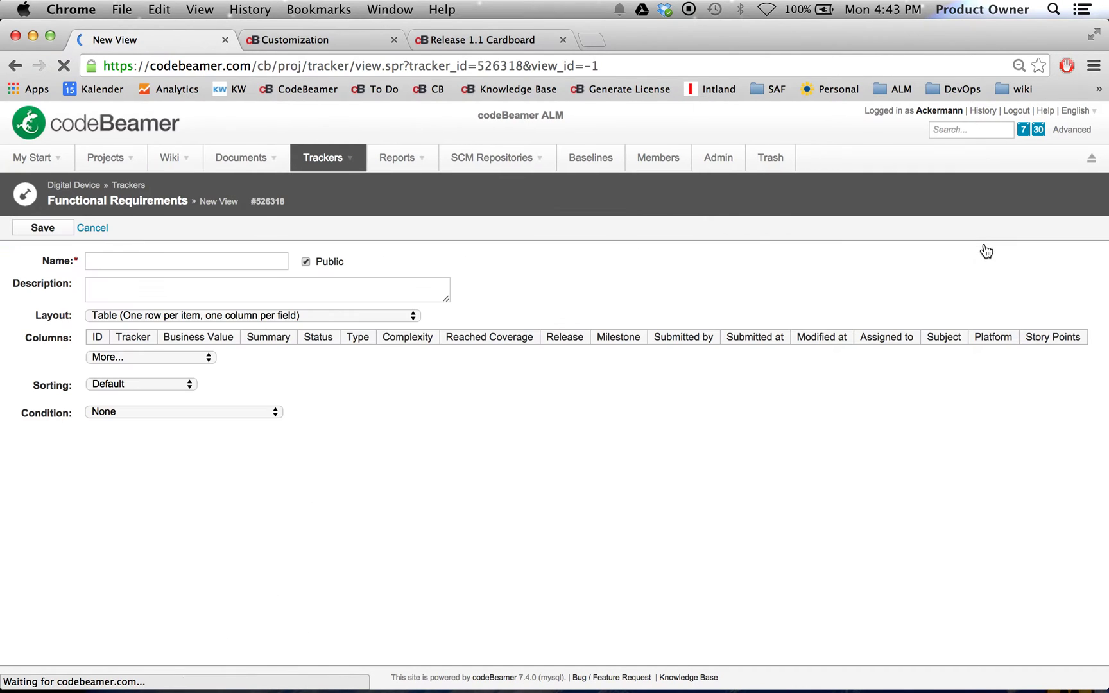
left_click(230, 260)
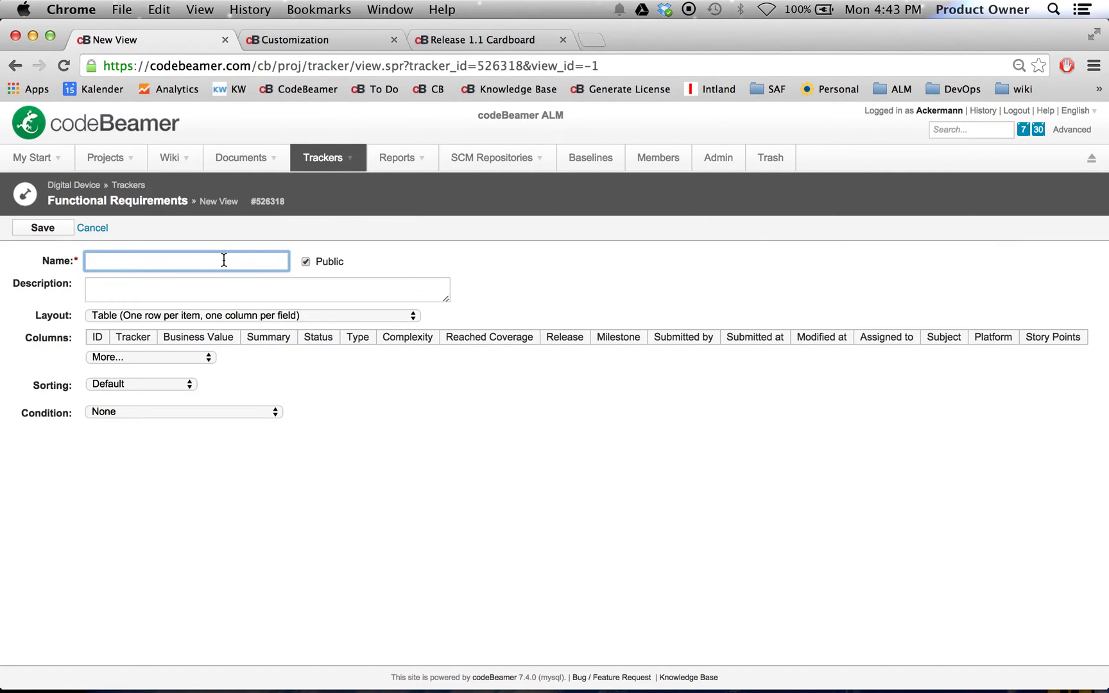
type("New")
key("Down")
key("Return")
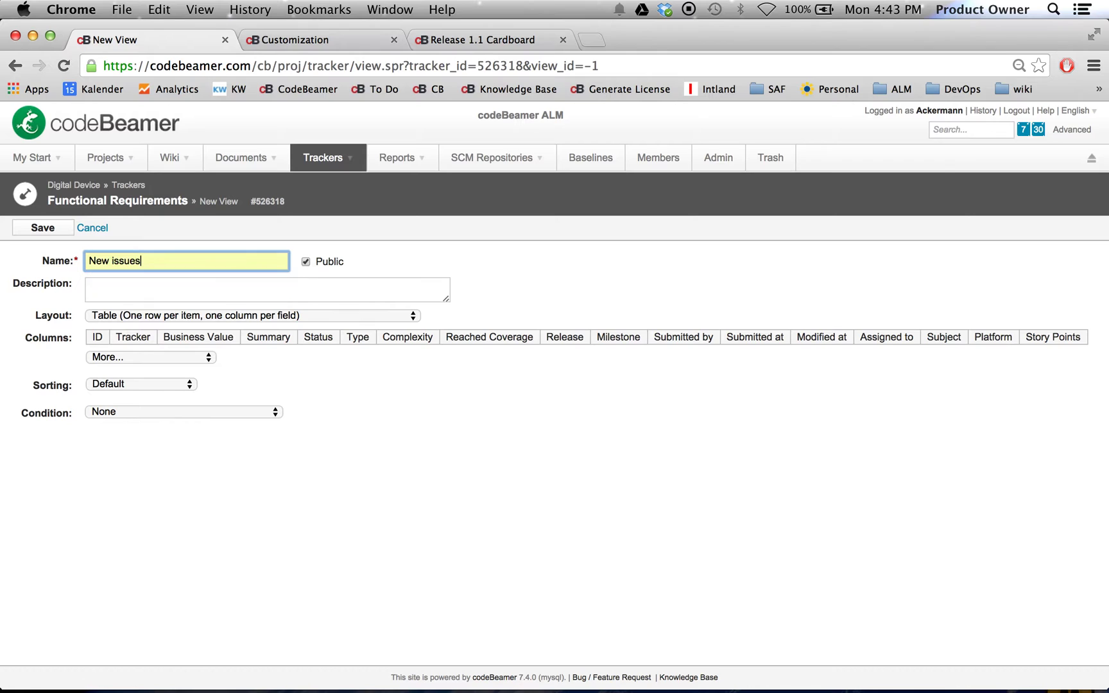
Step: Filter the view to Status = New and save it as a public view
left_click(226, 411)
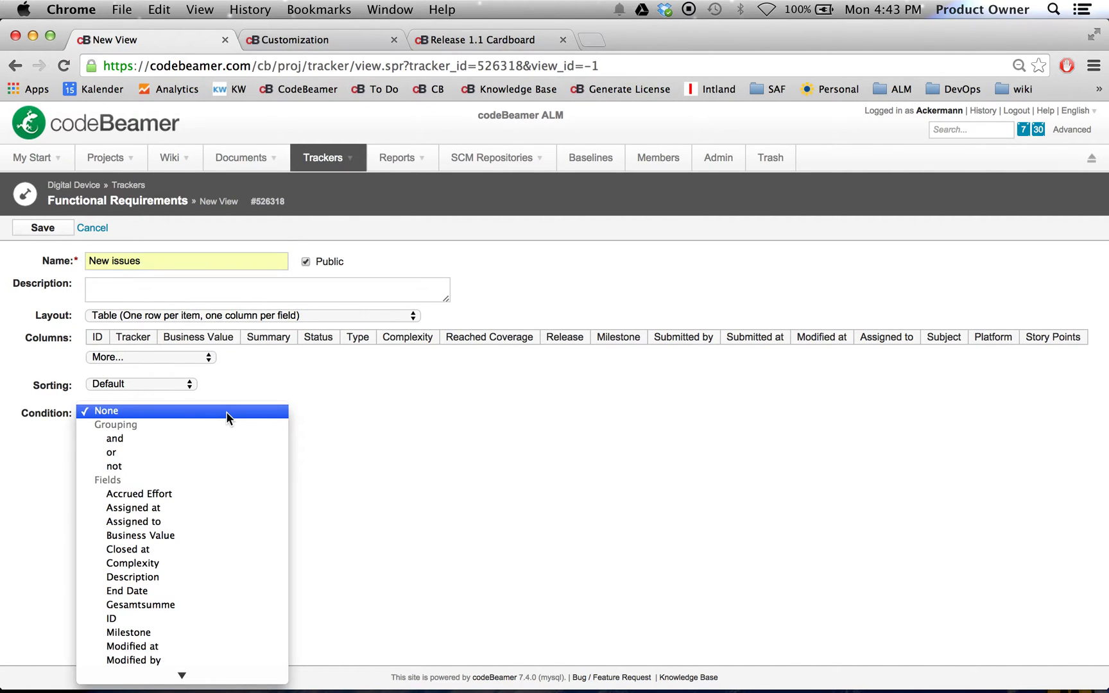
scroll(220, 507, "down", 3)
scroll(220, 504, "down", 5)
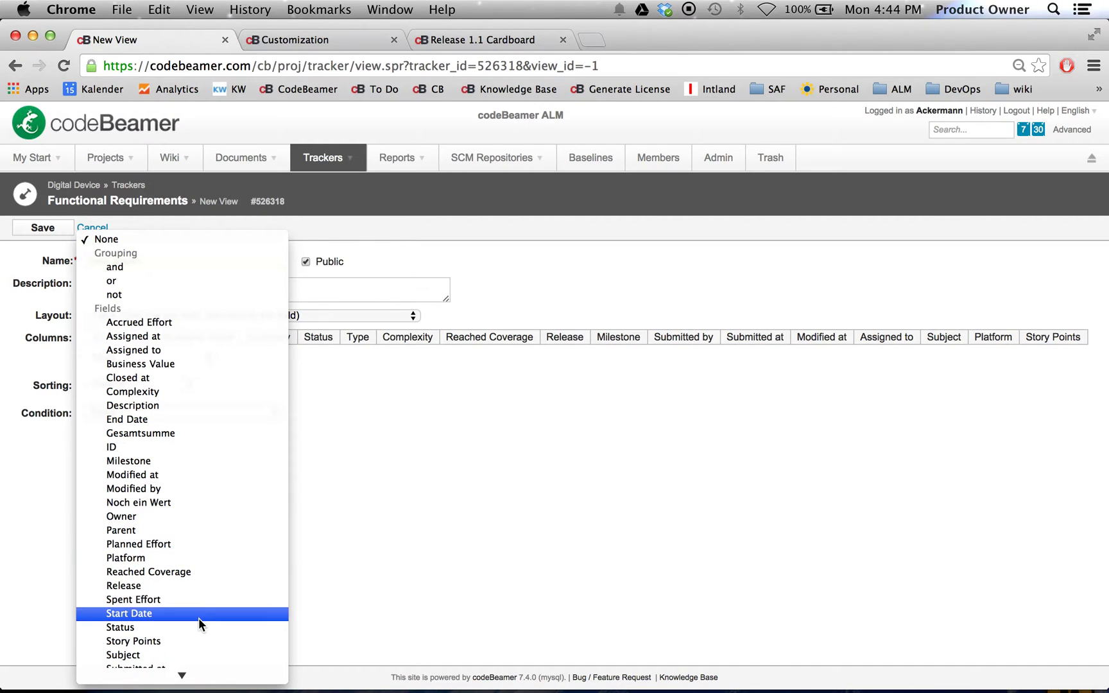
left_click(198, 623)
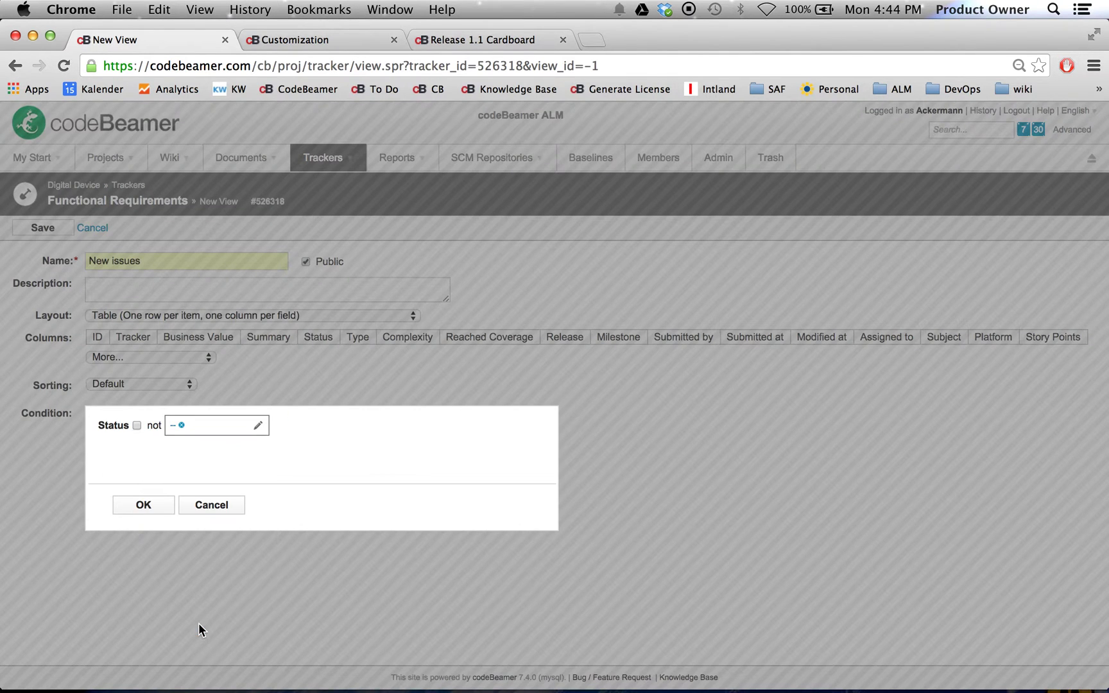
left_click(260, 427)
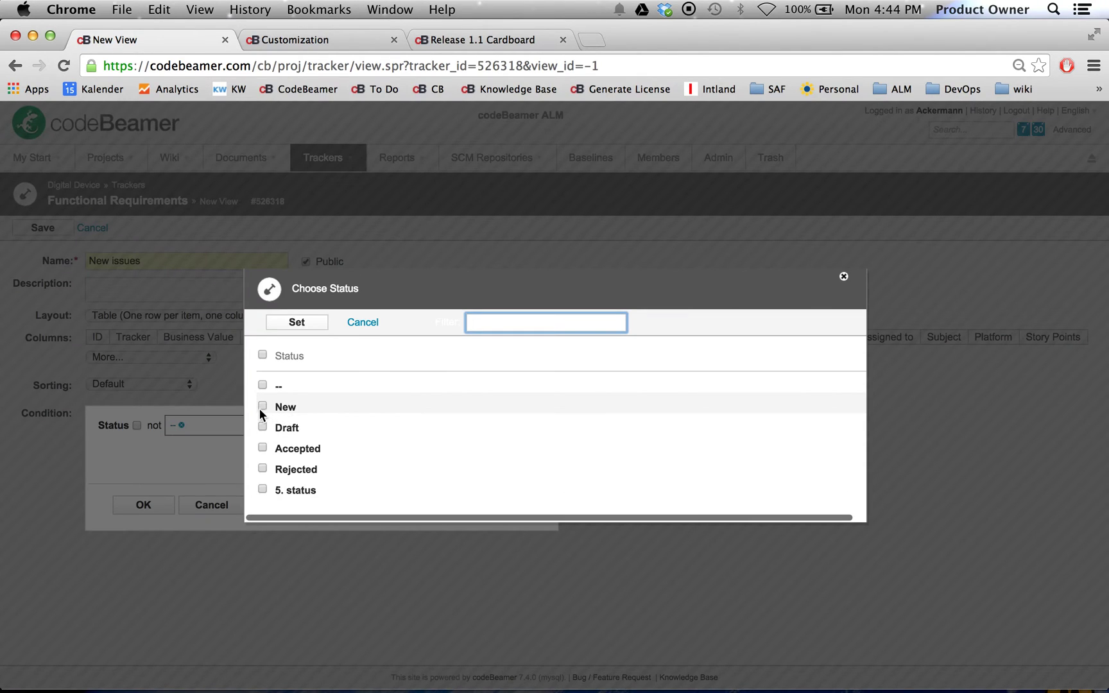
left_click(262, 406)
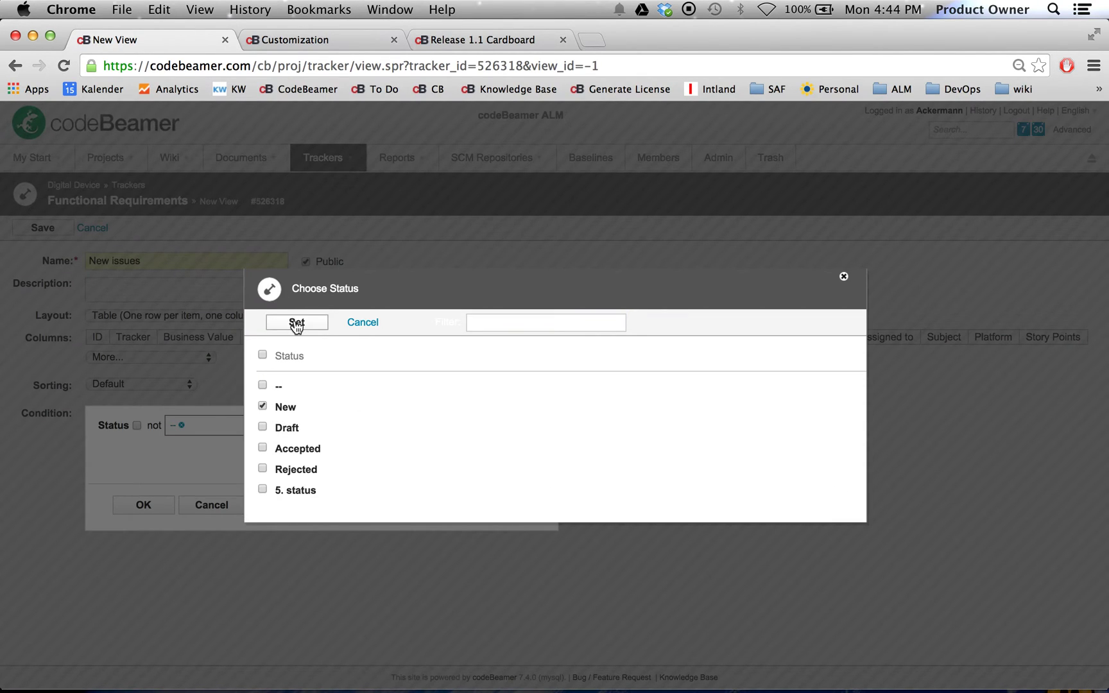
left_click(296, 324)
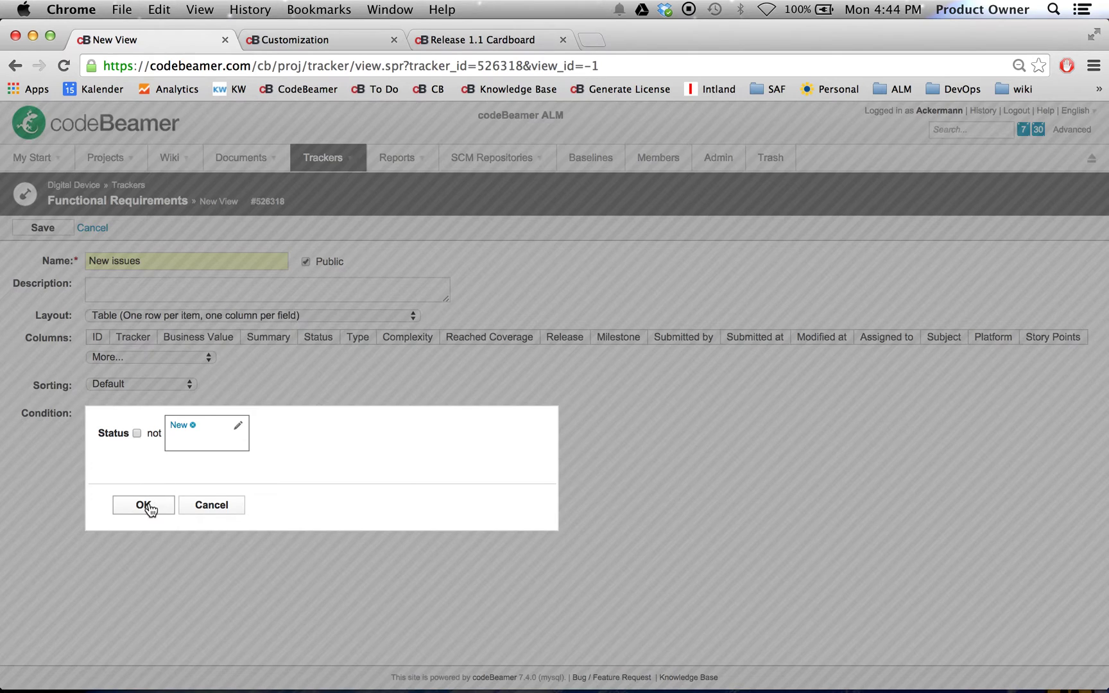
left_click(148, 507)
left_click(47, 228)
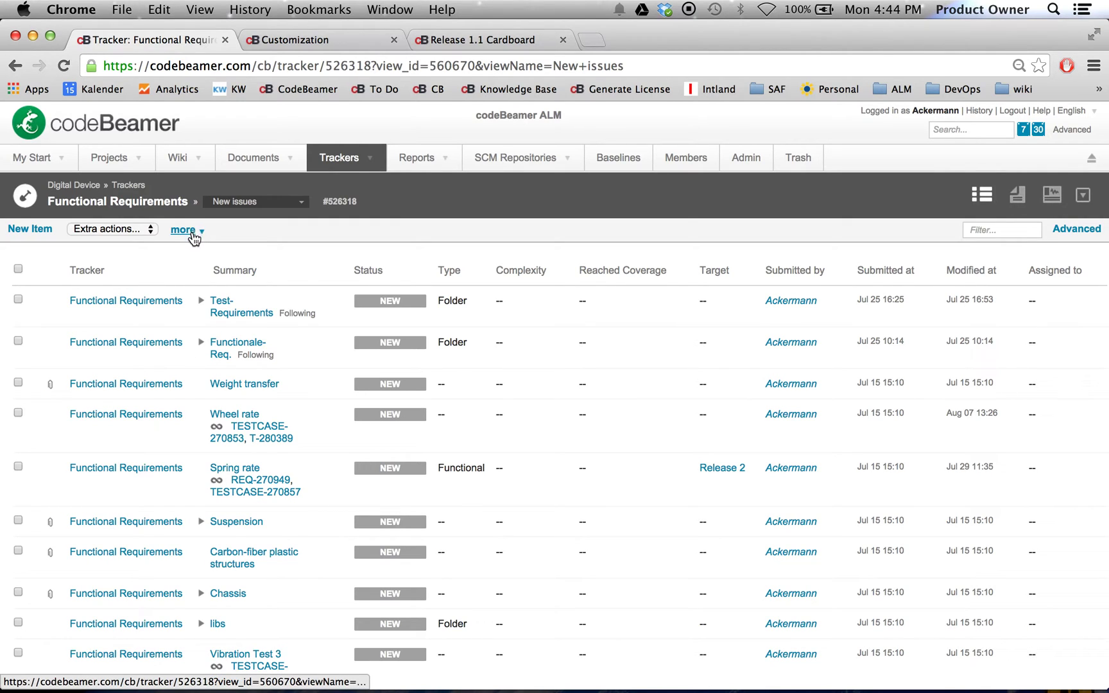
Step: In the tracker's Escalation settings, add an escalation rule for the New issues view
left_click(192, 233)
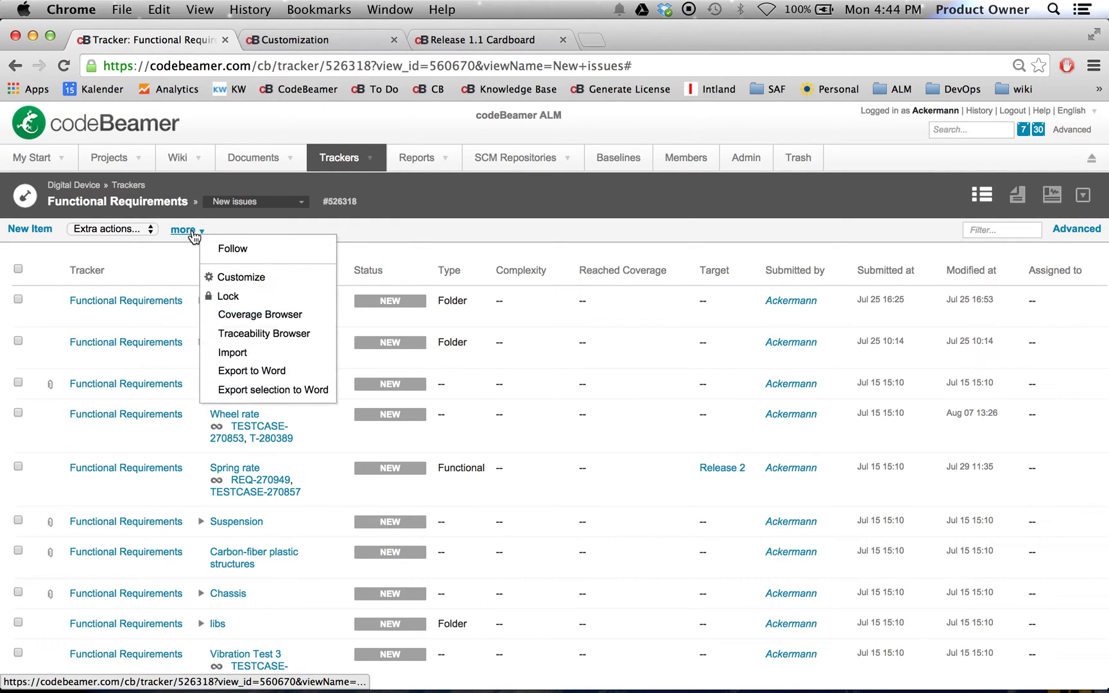
left_click(246, 278)
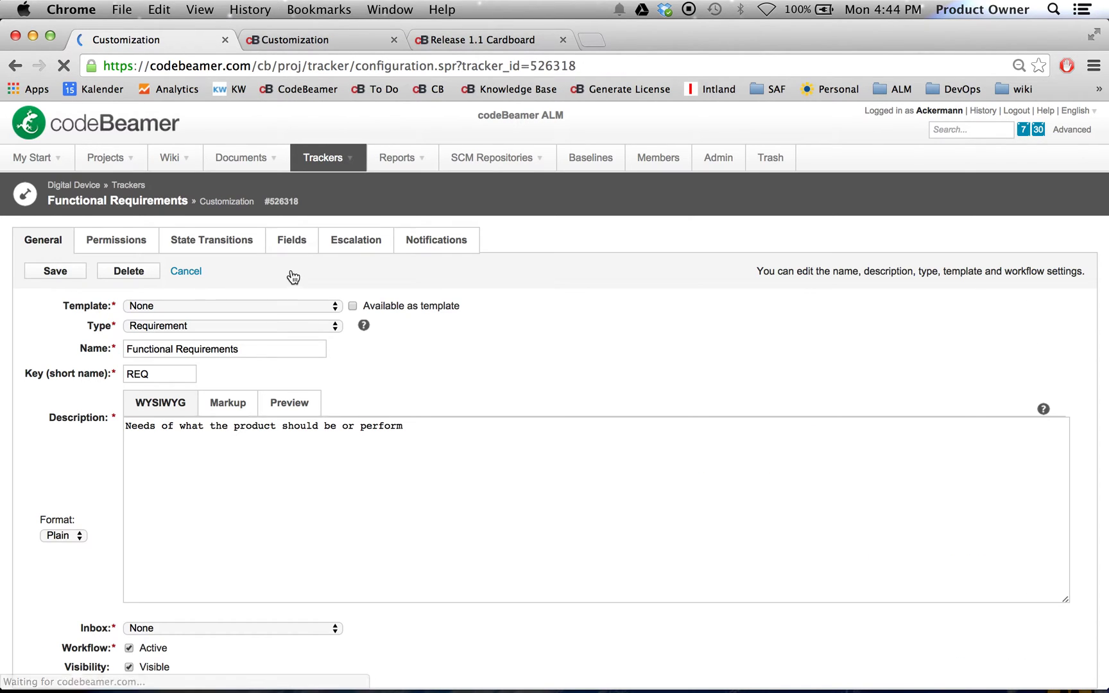
left_click(348, 248)
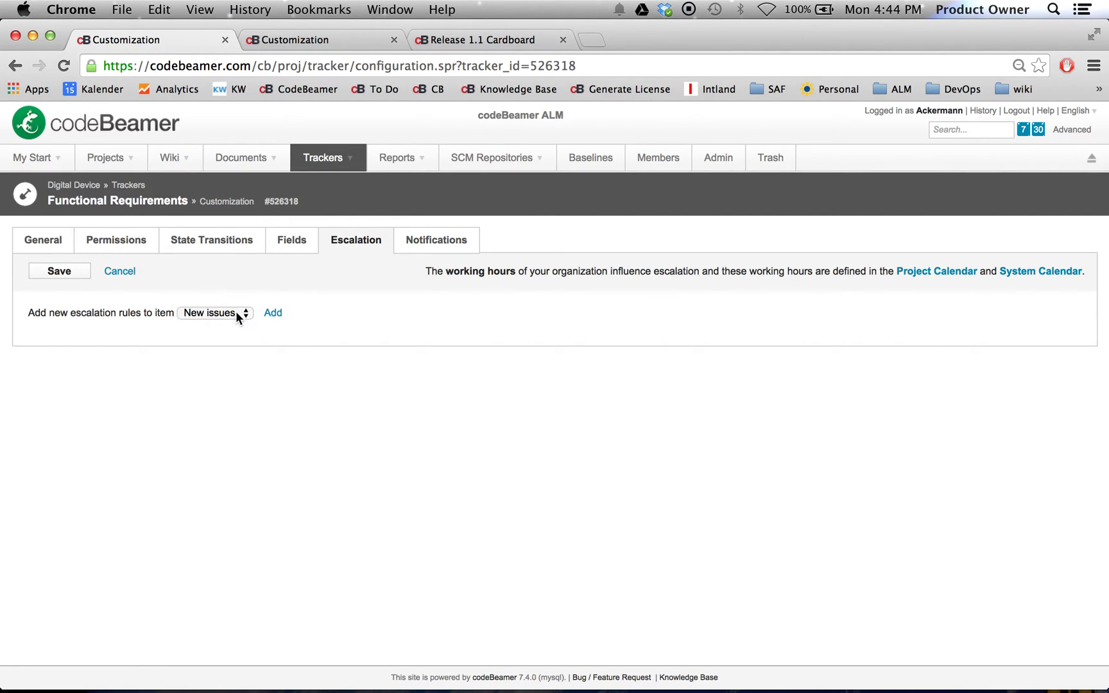
left_click(273, 314)
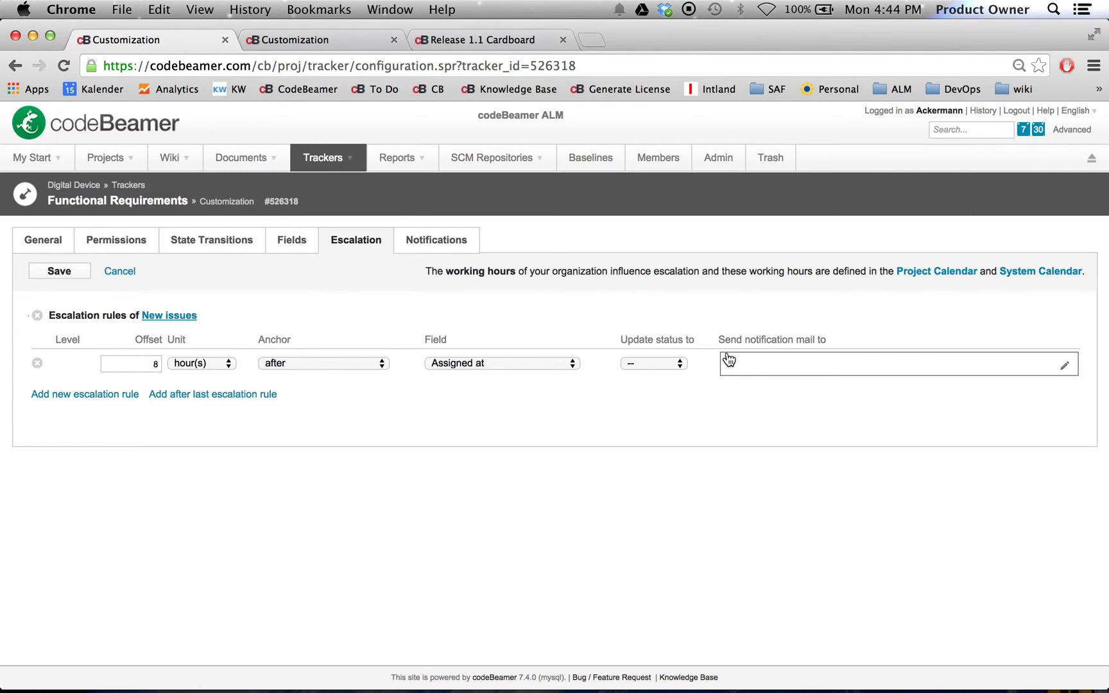
Step: Make the rule, 8 hours after Assigned at, notify the Stakeholder member
left_click(1068, 370)
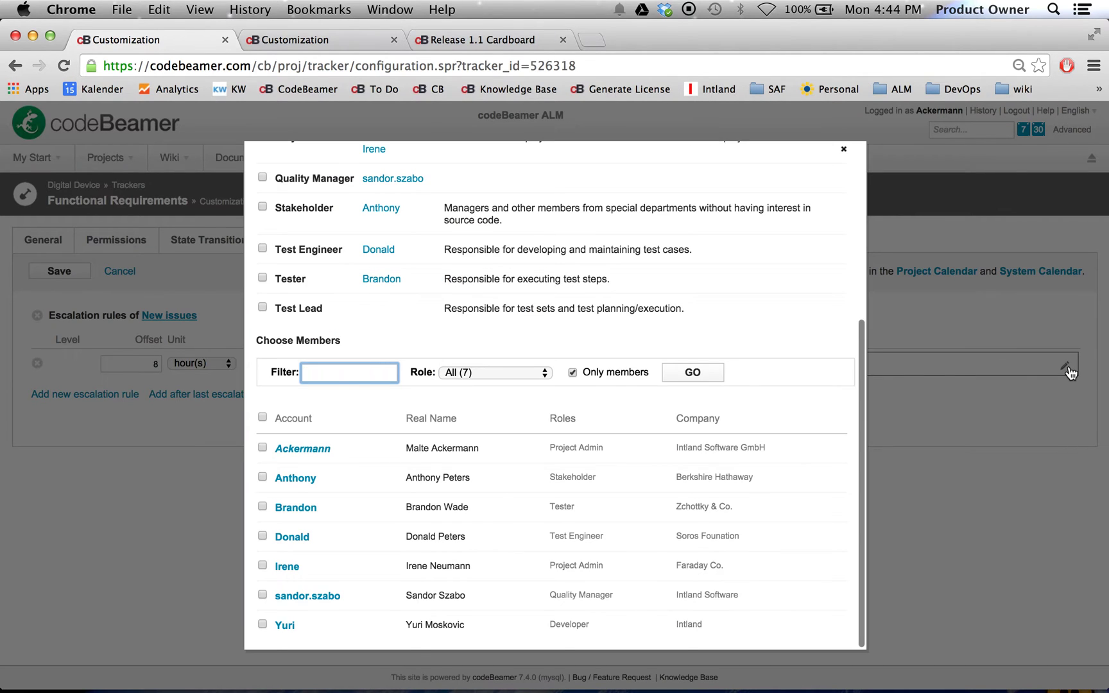
left_click(262, 477)
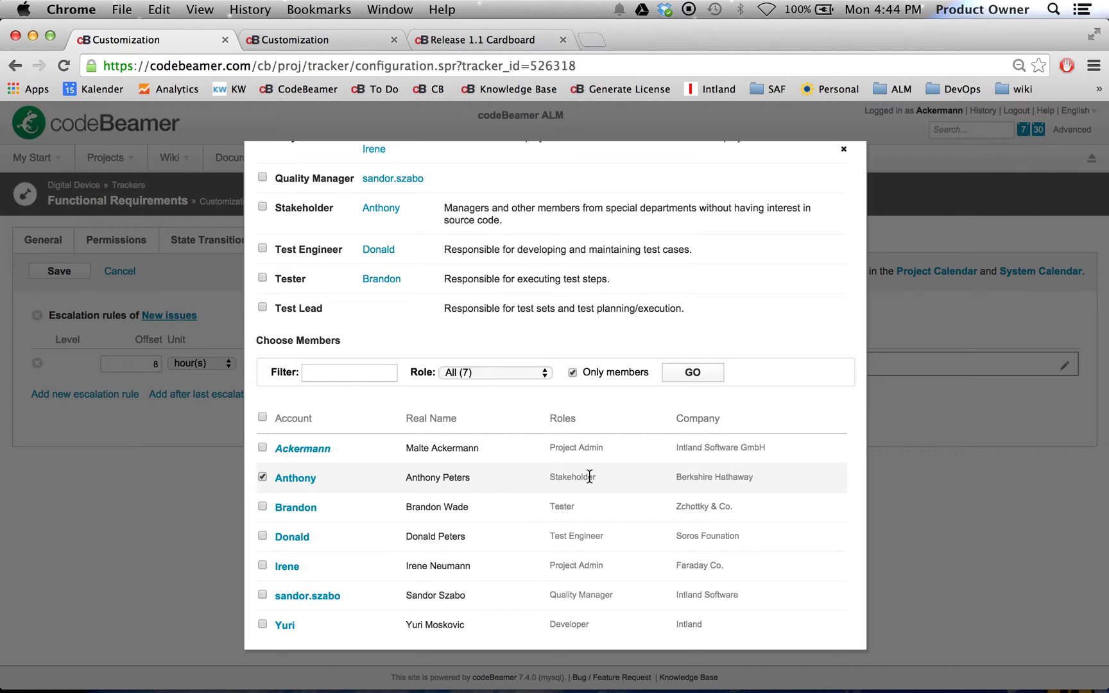
scroll(421, 280, "up", 3)
scroll(422, 274, "up", 2)
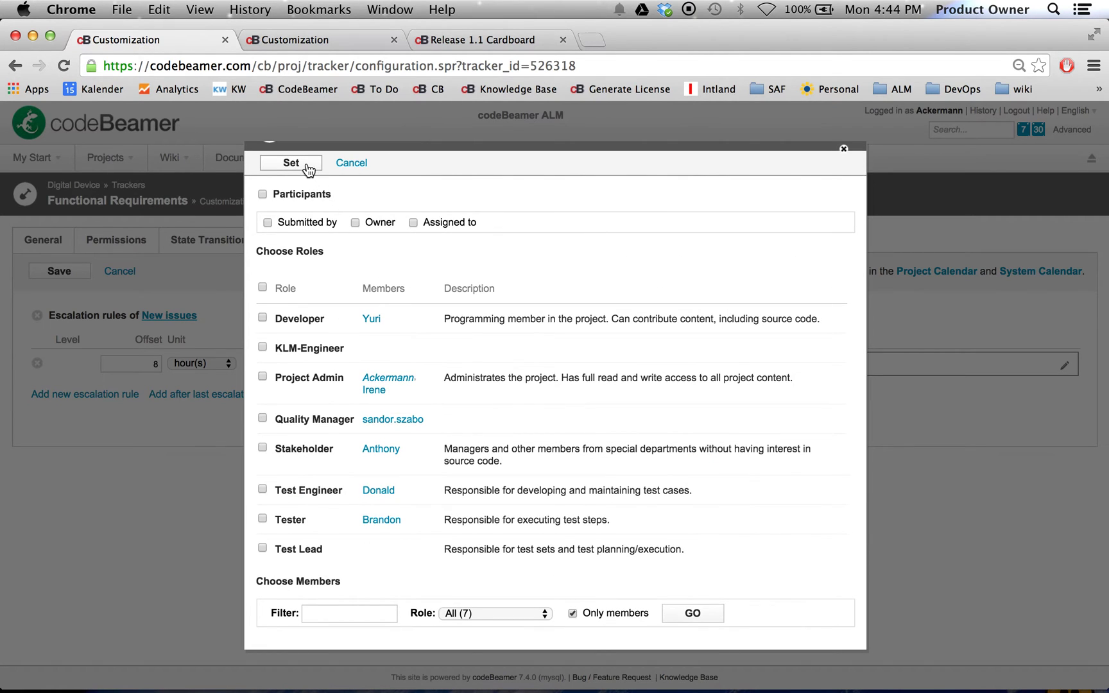
left_click(308, 170)
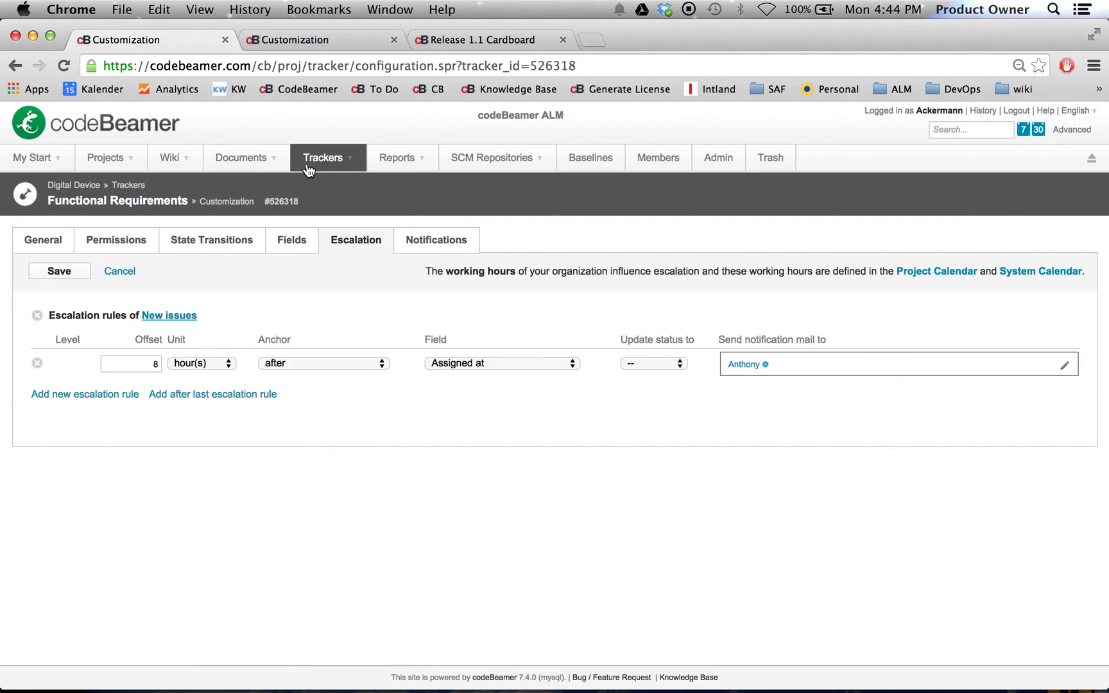
Step: Add a second escalation level firing 3 days after the last escalation
left_click(217, 395)
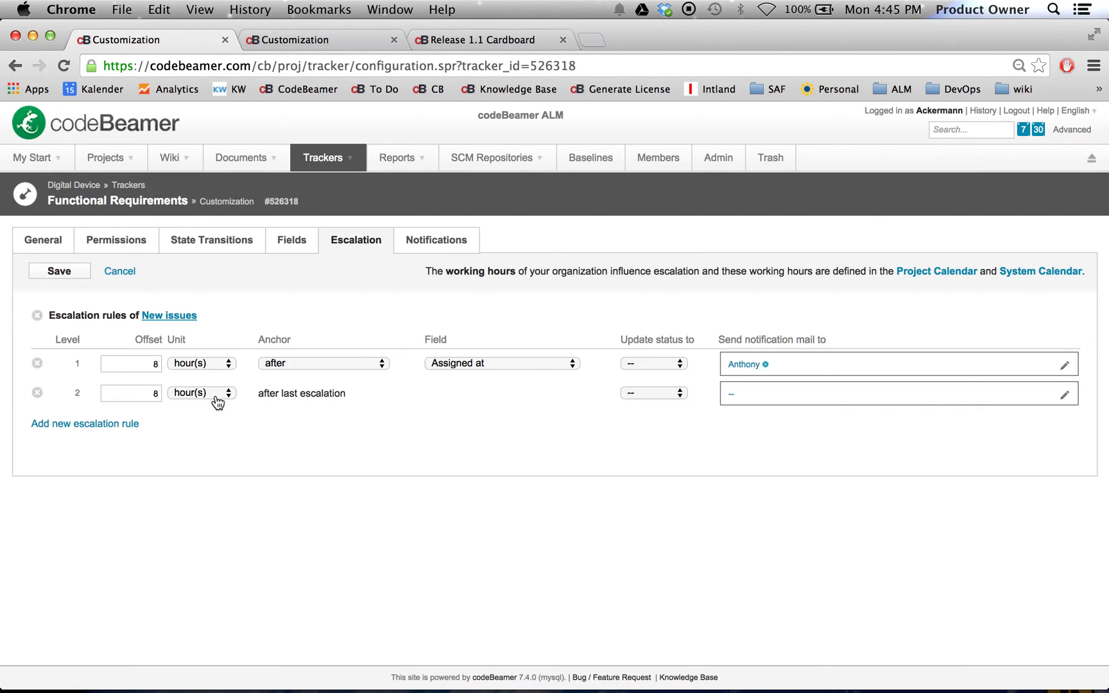
left_click(157, 392)
key("BackSpace")
type("3")
left_click(200, 399)
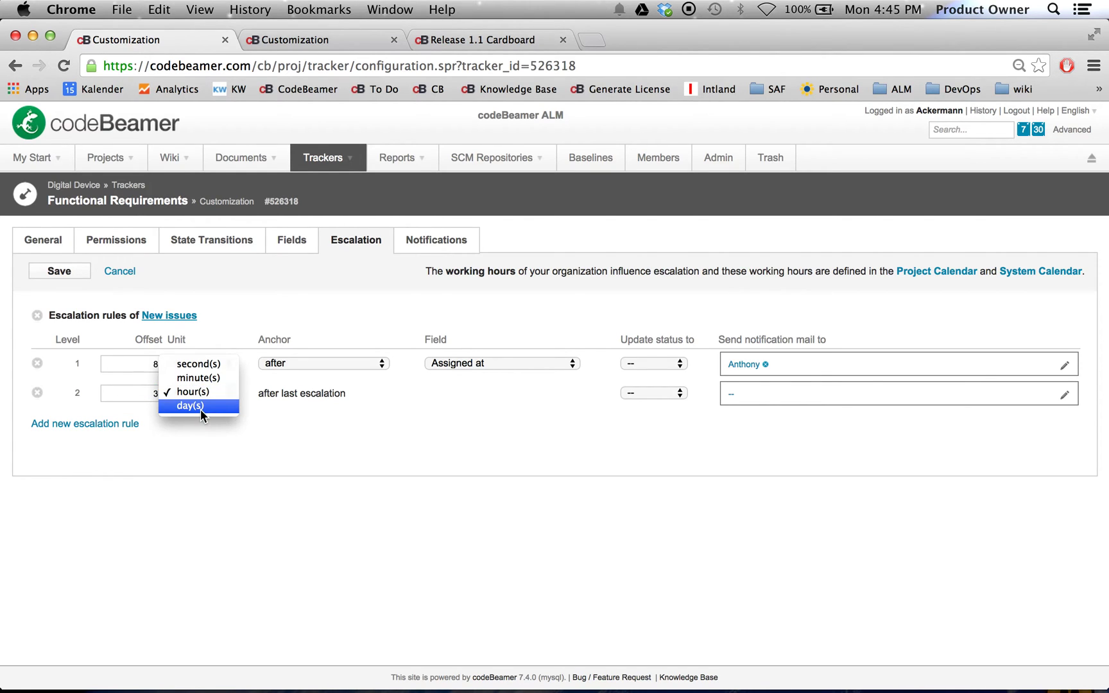
left_click(200, 408)
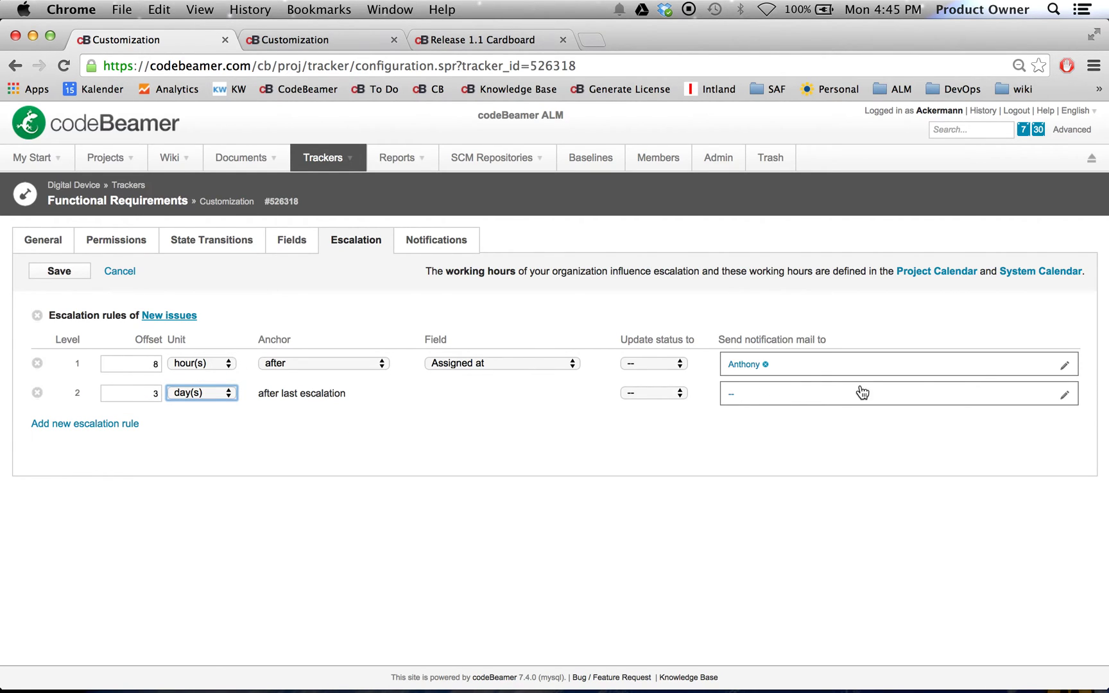
Step: Set the project admin member as the second level's recipient and save both rules
left_click(1065, 396)
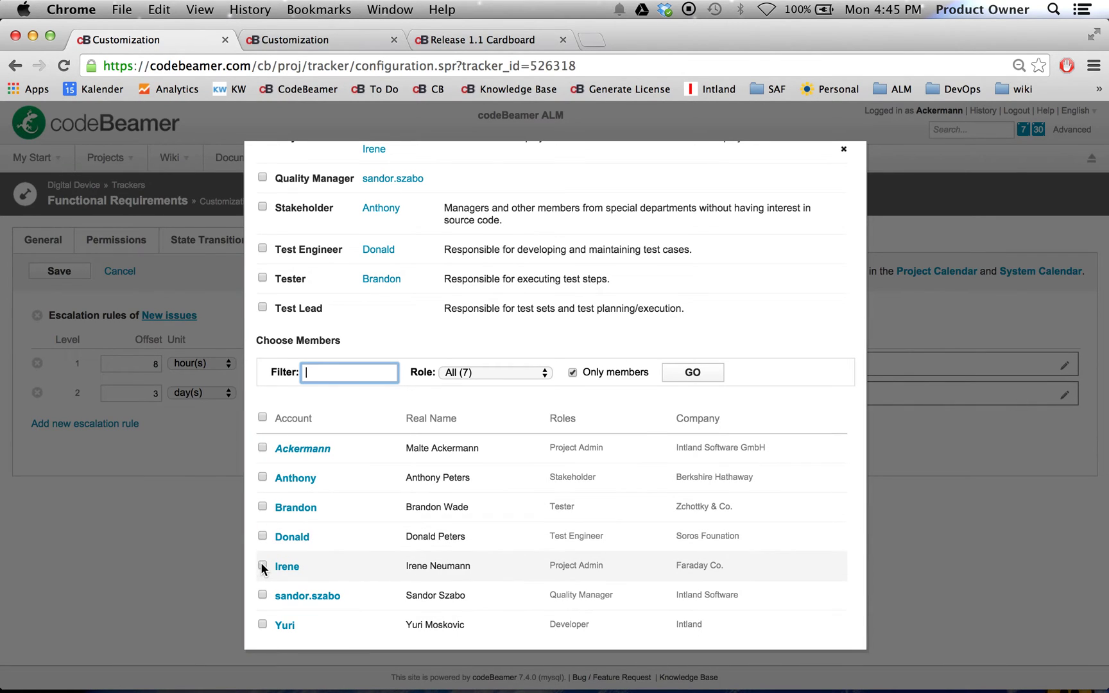
left_click(262, 565)
scroll(375, 347, "up", 5)
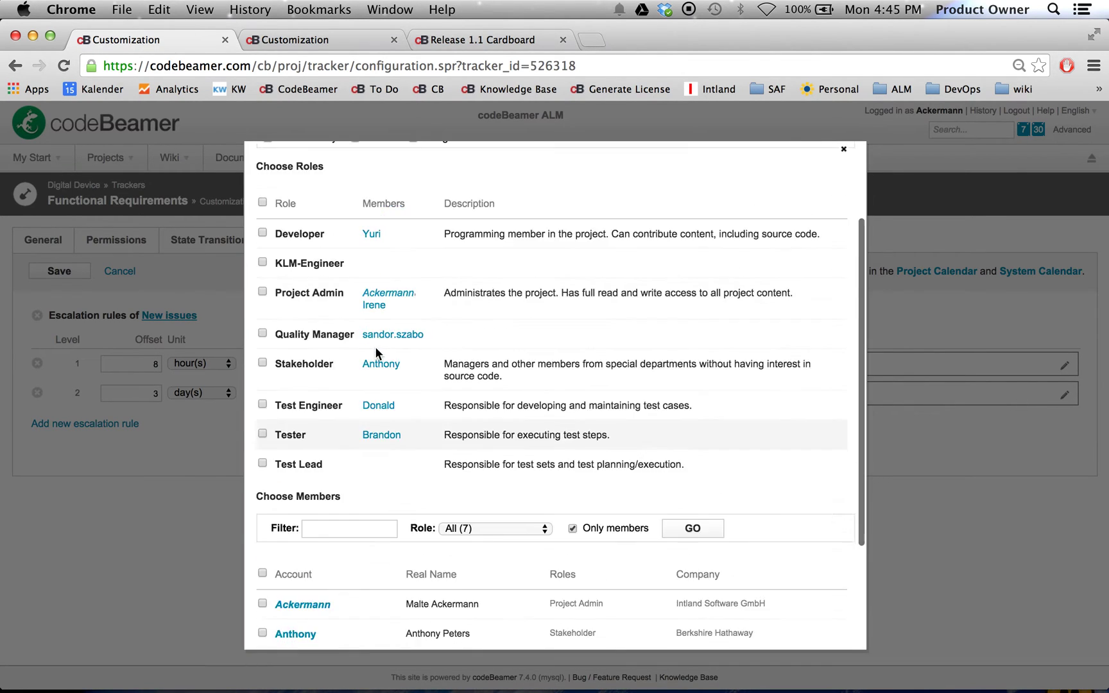
left_click(292, 194)
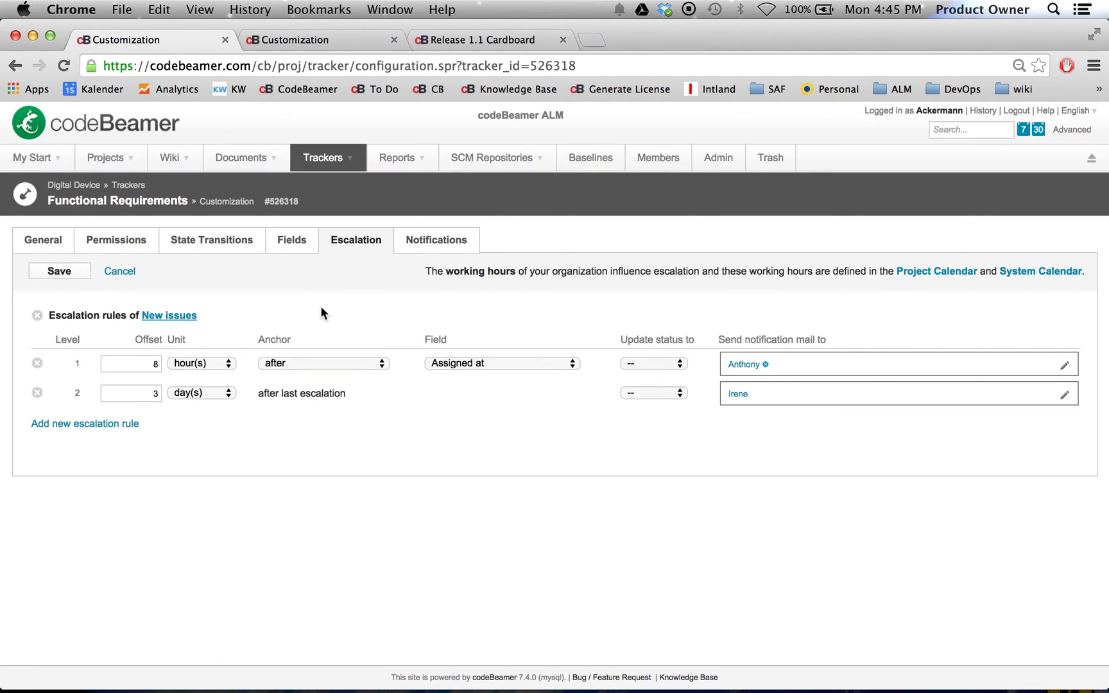
left_click(61, 271)
Step: Review the Project A Requirments tracker (key PAR) and its fields, then view its escalation levels
left_click(300, 38)
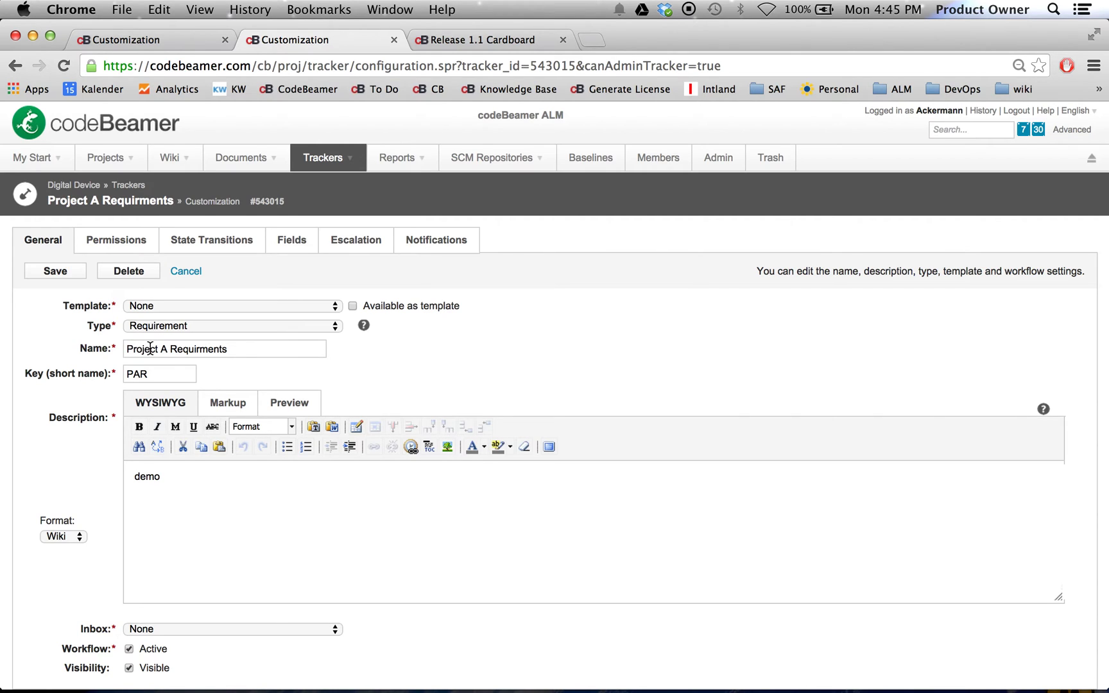
left_click(156, 377)
double_click(156, 377)
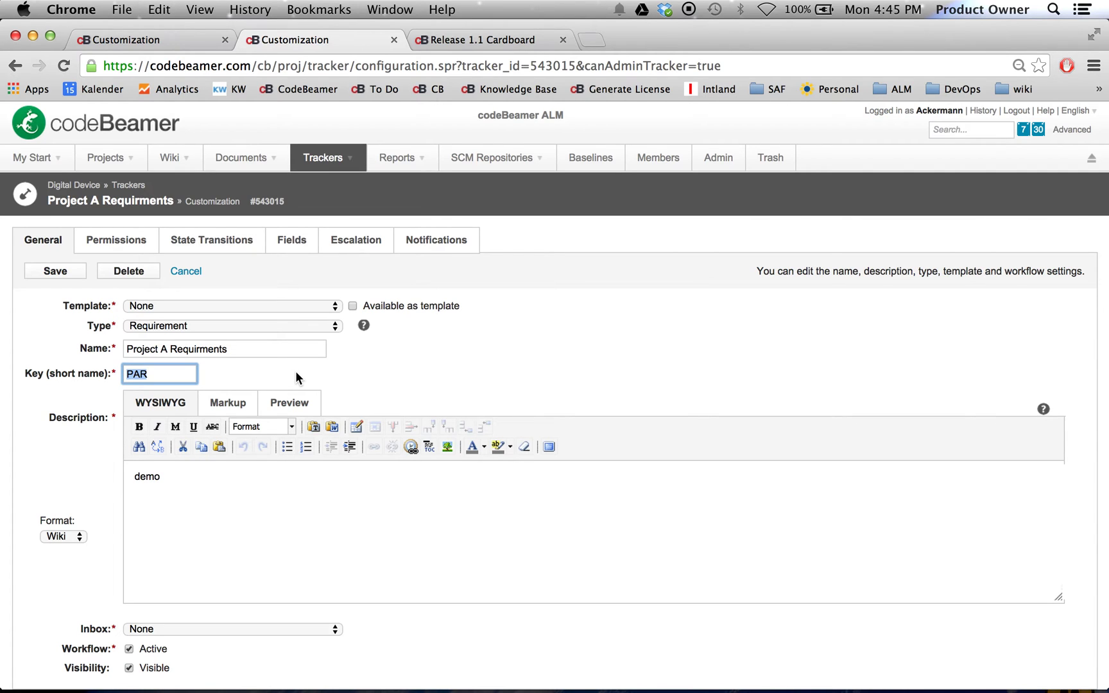
left_click(290, 243)
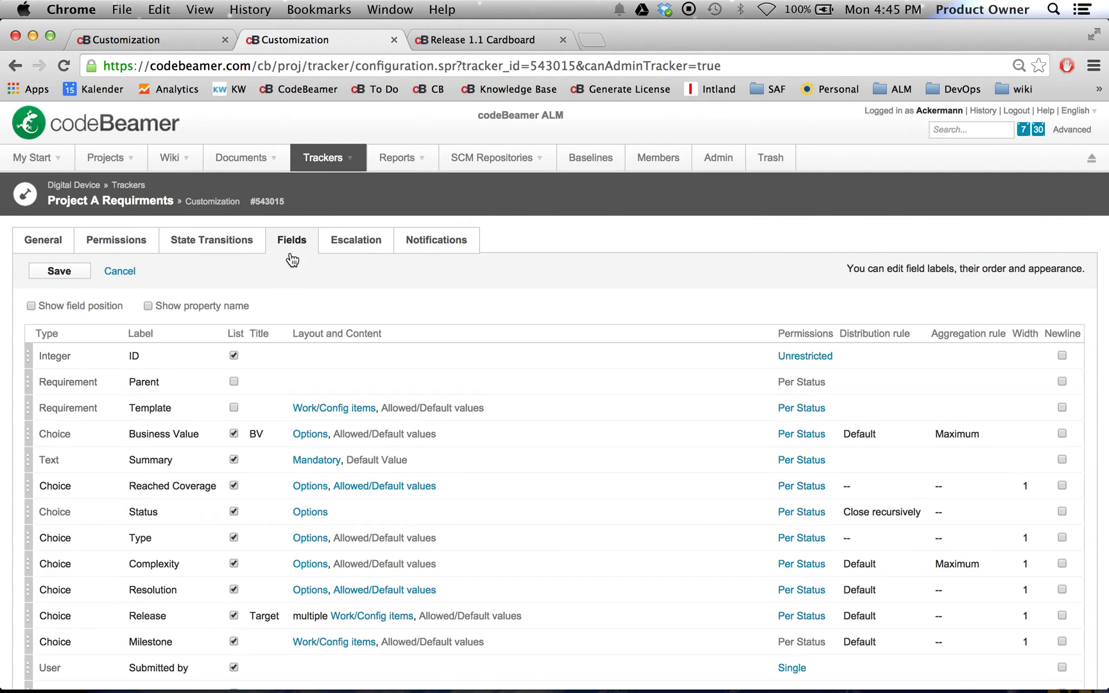
left_click(356, 250)
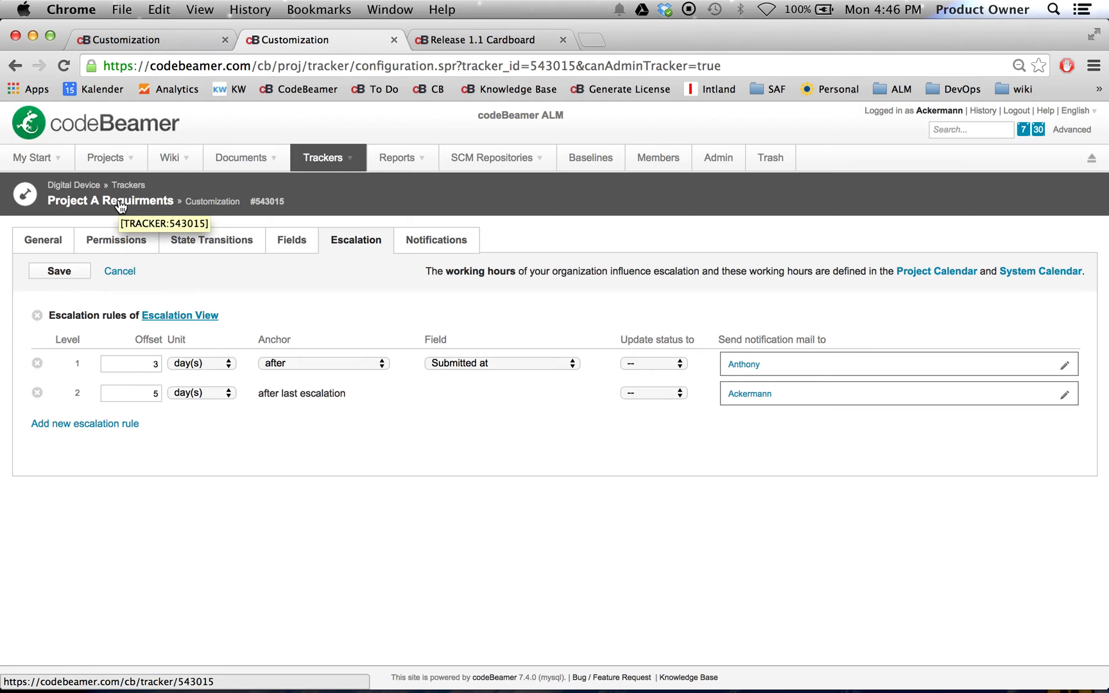
Step: On the Release 1.1 cardboard, set swimlanes to Escalation Date (last fired)
left_click(468, 41)
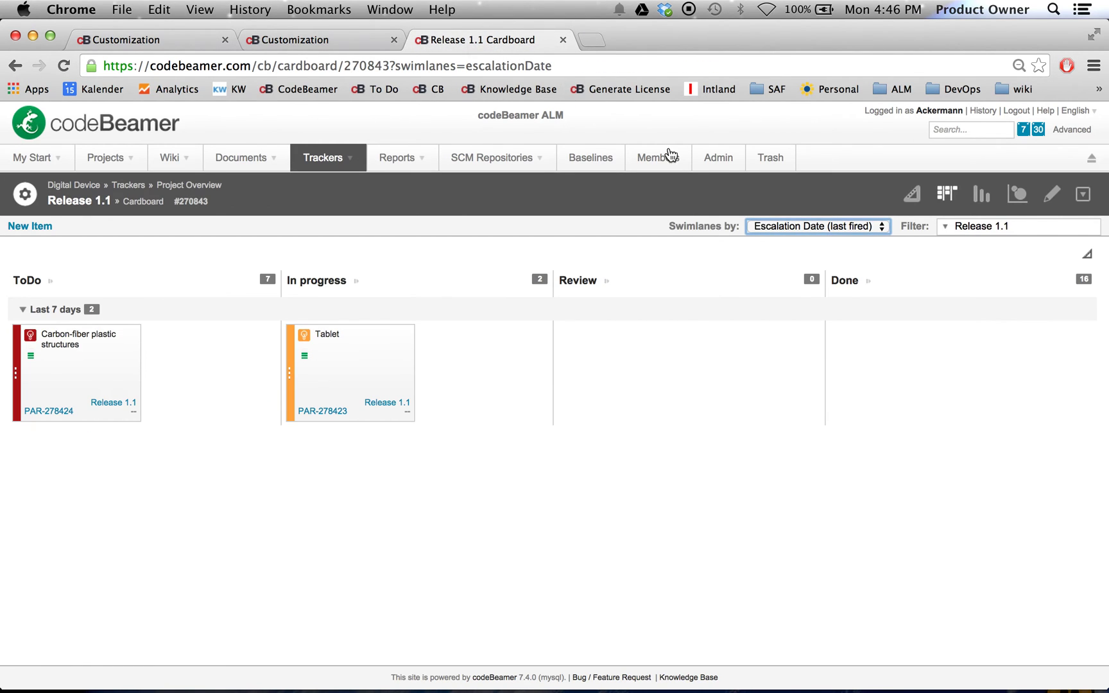
left_click(776, 226)
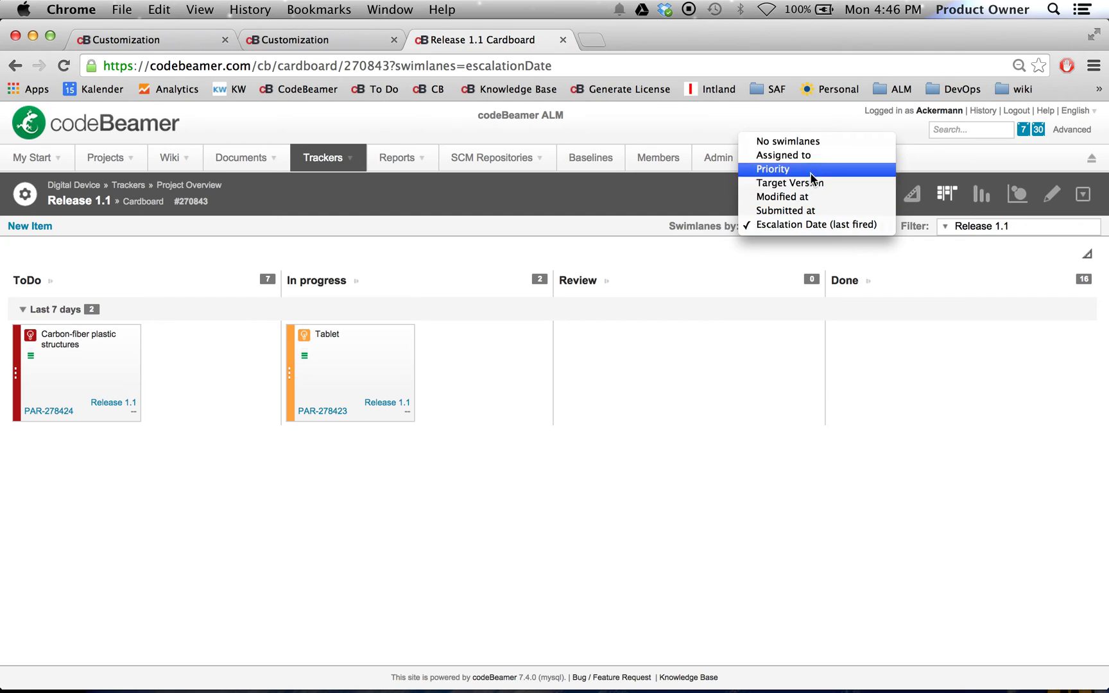
left_click(800, 141)
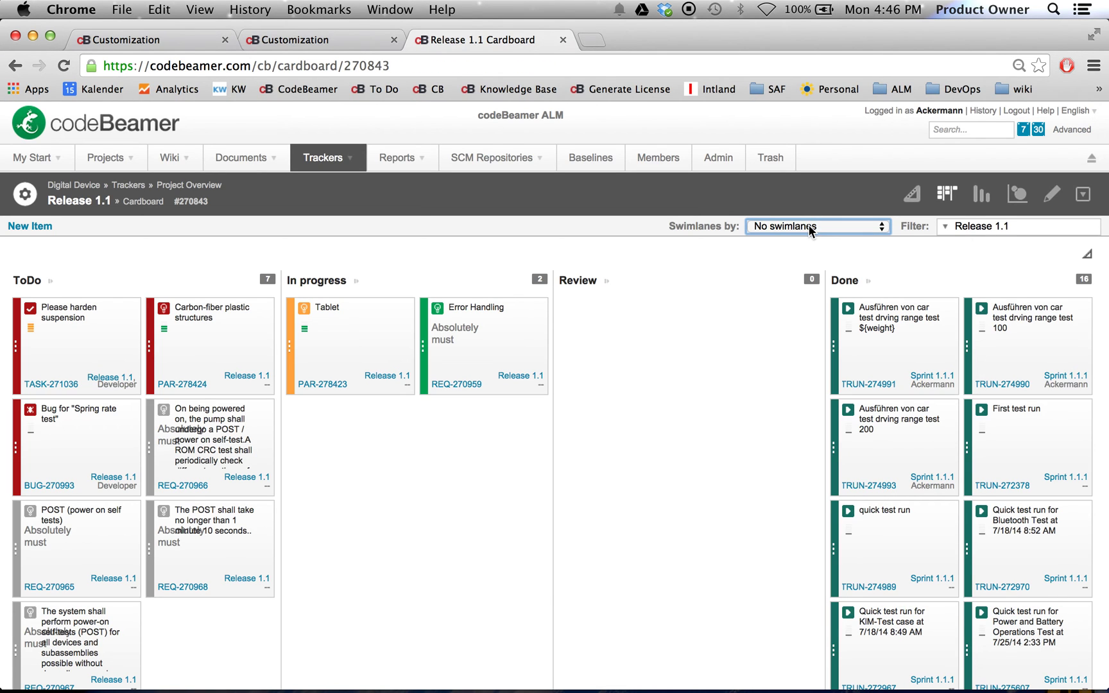
left_click(803, 226)
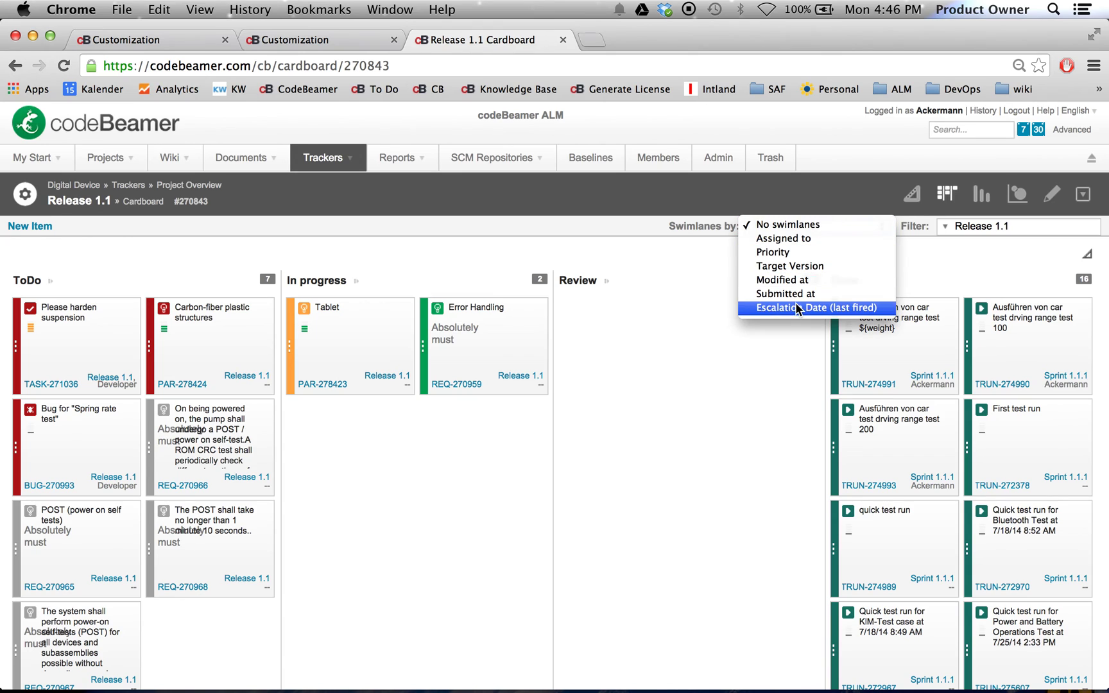
left_click(797, 308)
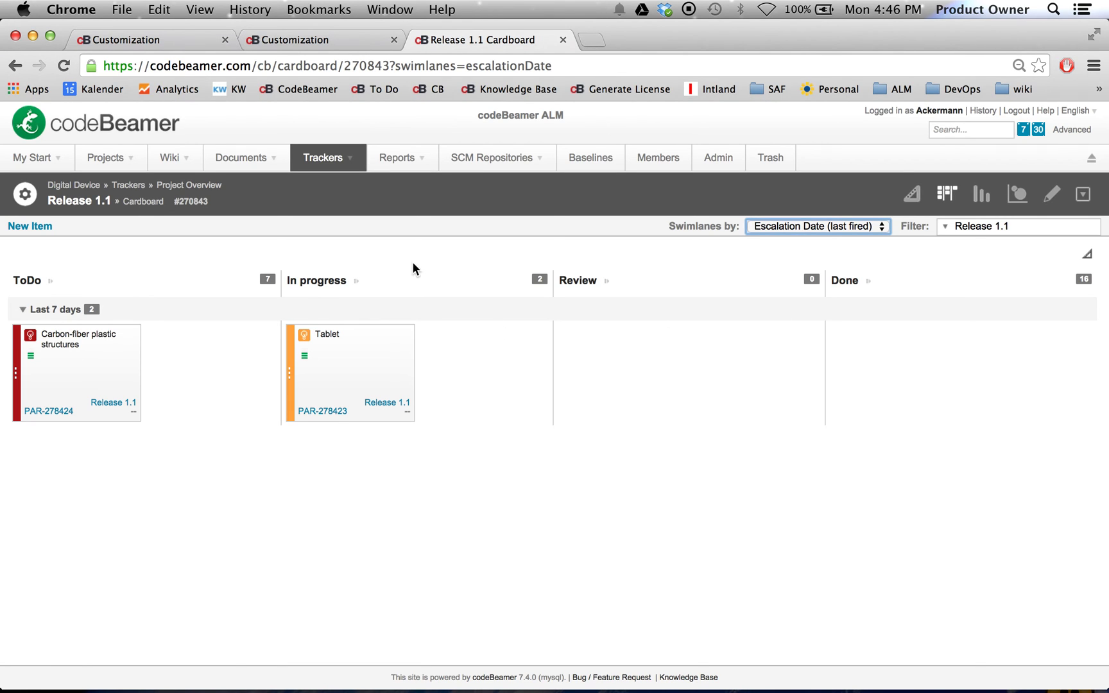